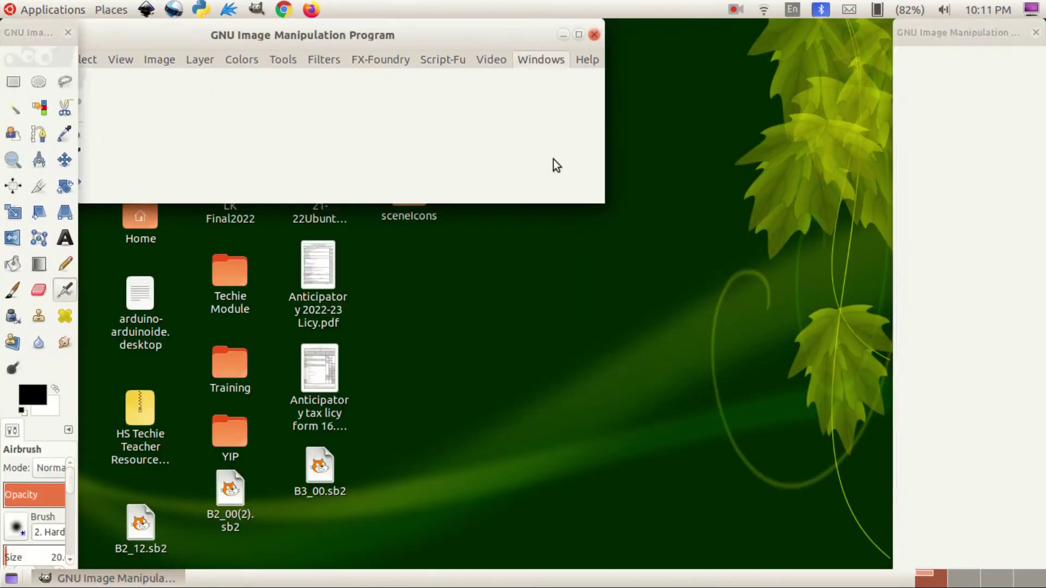
- Switch the program to single-window mode and move its window to the upper edge of the desktop
left_click_drag(345, 34, 524, 61)
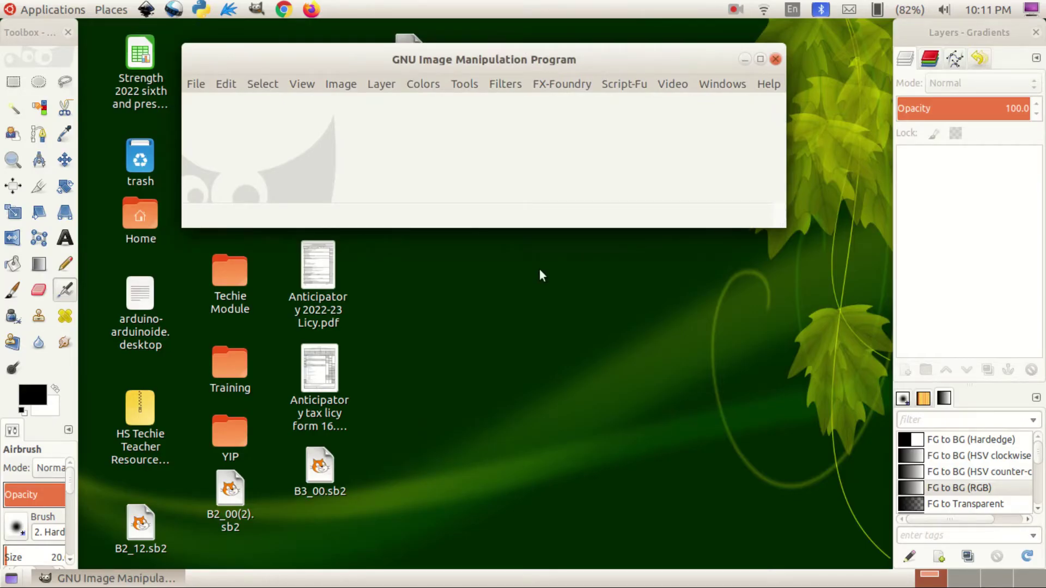
left_click(719, 86)
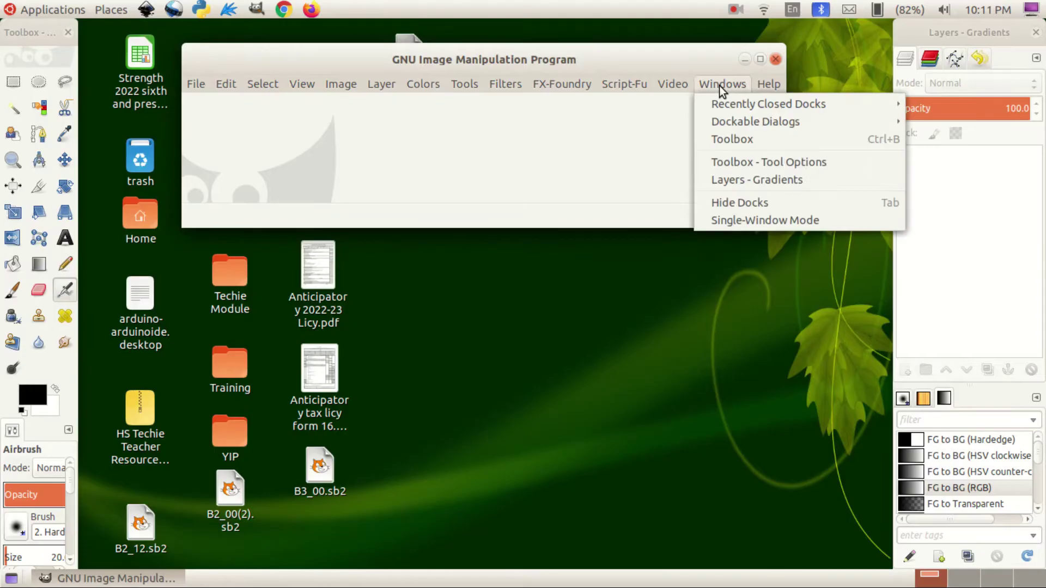
left_click(744, 222)
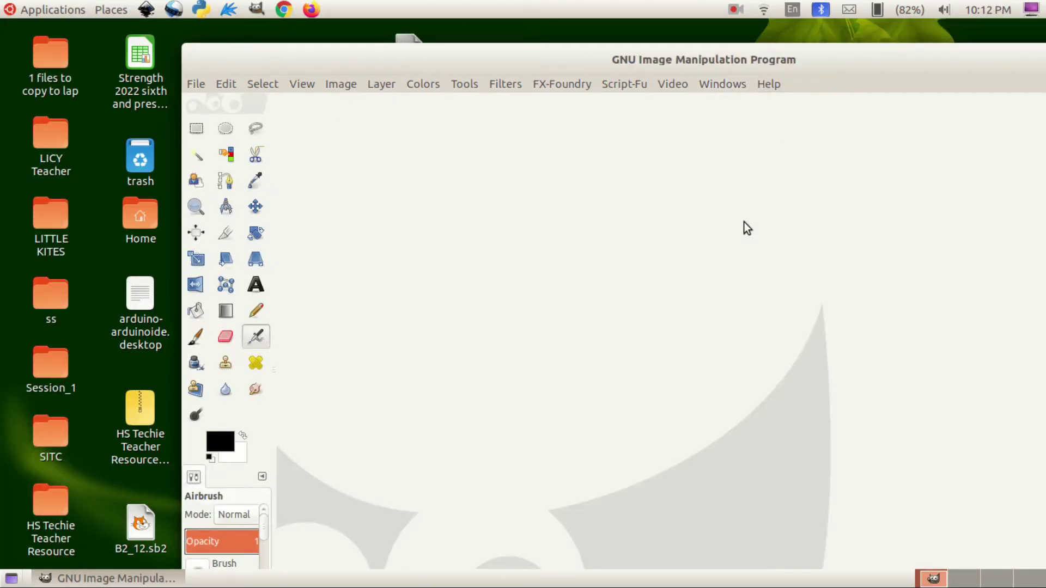
left_click_drag(841, 57, 668, 28)
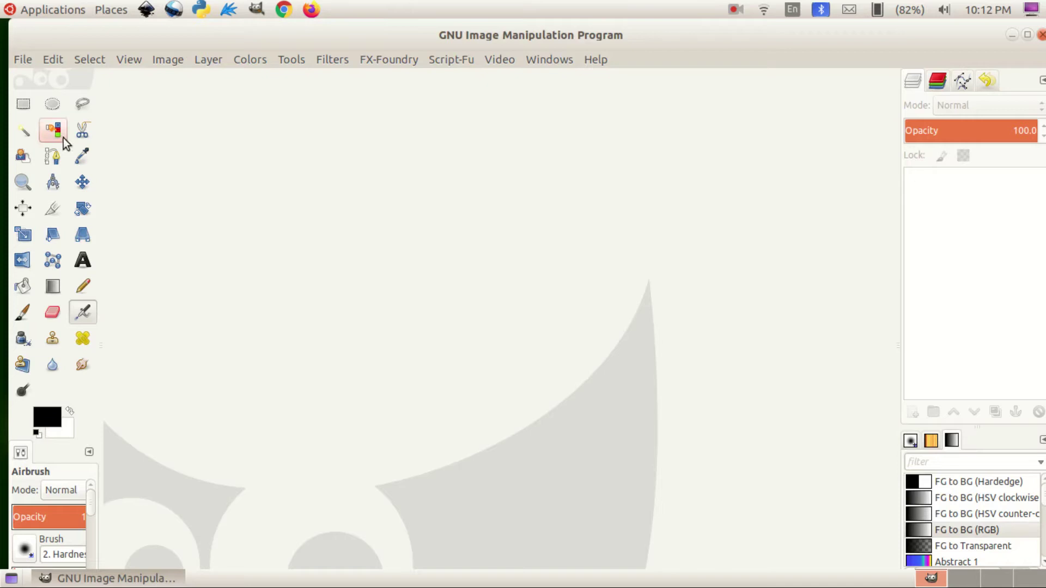
- Create a new blank image 720 px wide and 480 px high
left_click(27, 59)
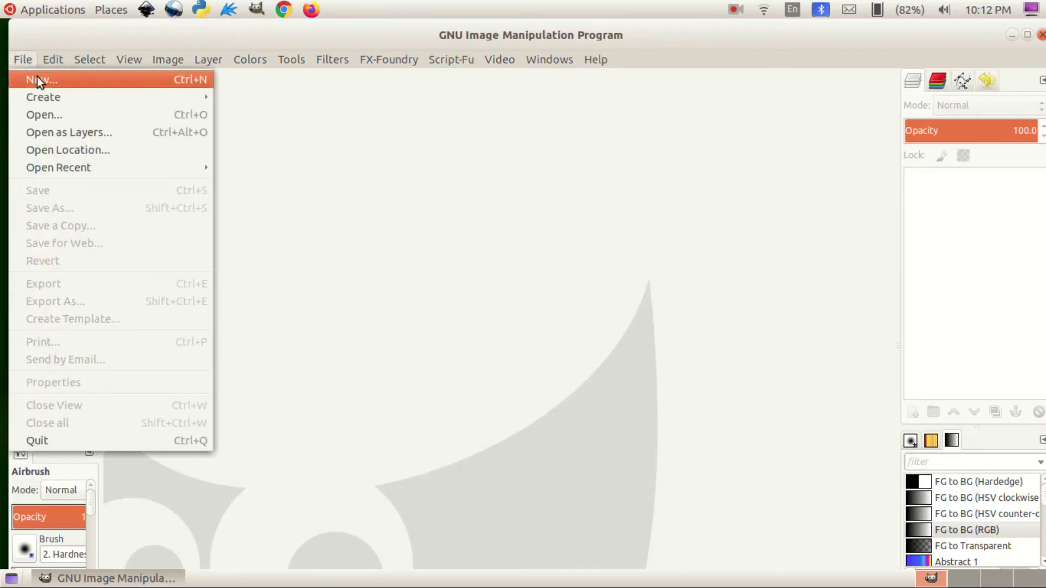
left_click(37, 79)
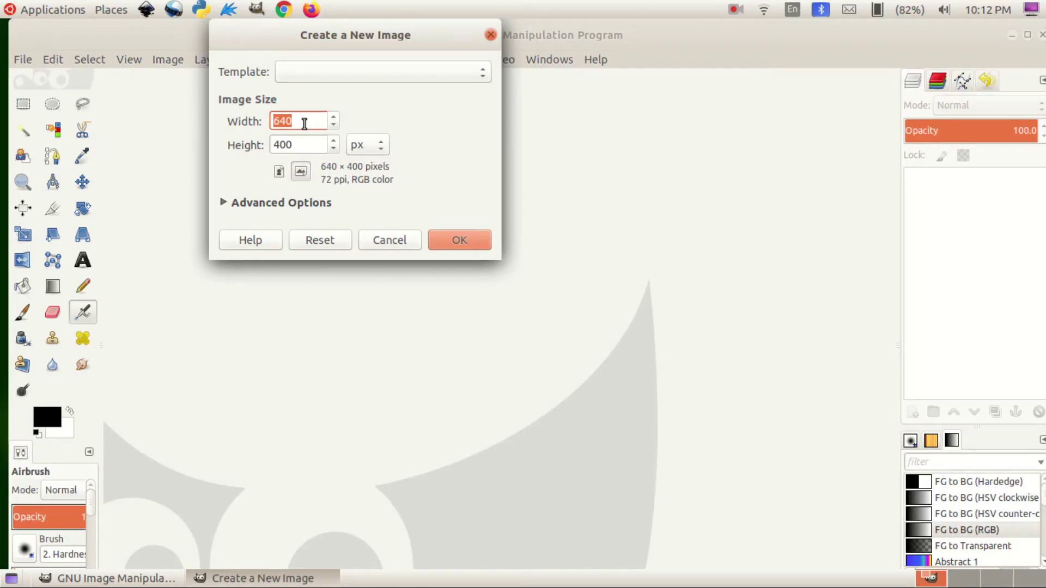
type("720")
key("Tab")
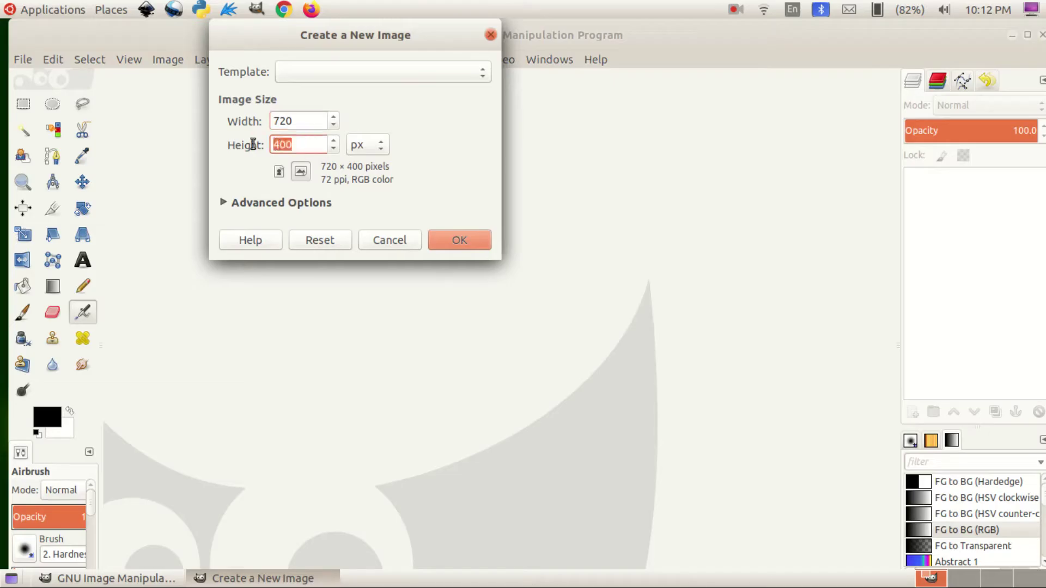
type("4")
left_click(469, 239)
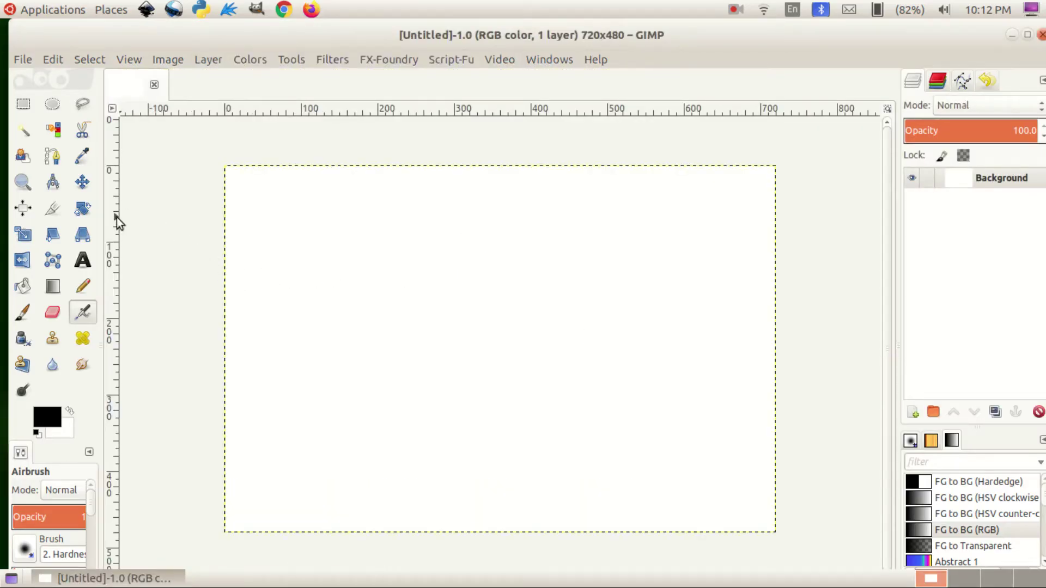
- Make a rectangular selection across the canvas's full width, covering about the upper 290 px
left_click(23, 107)
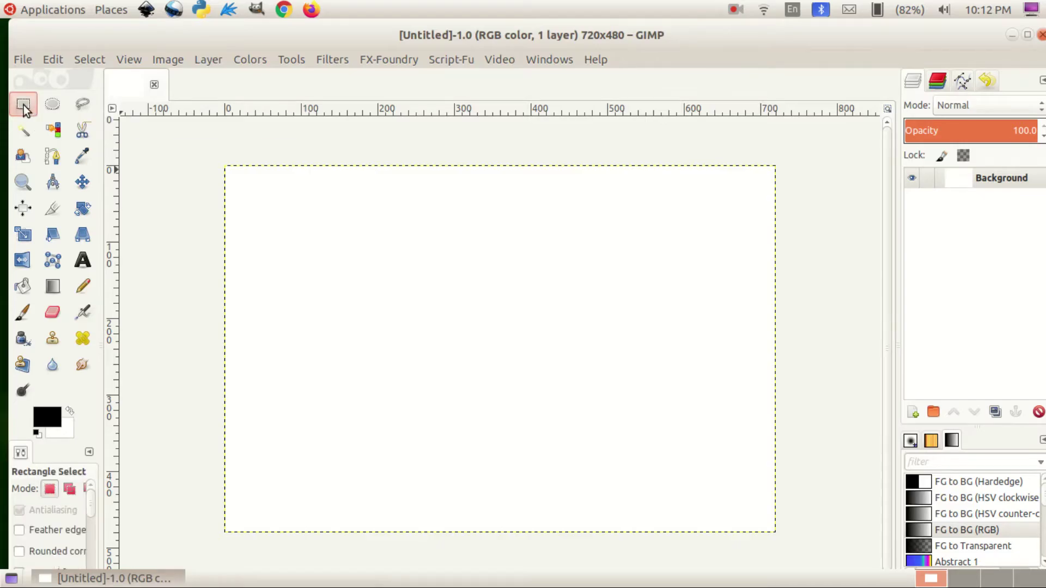
left_click_drag(219, 162, 782, 385)
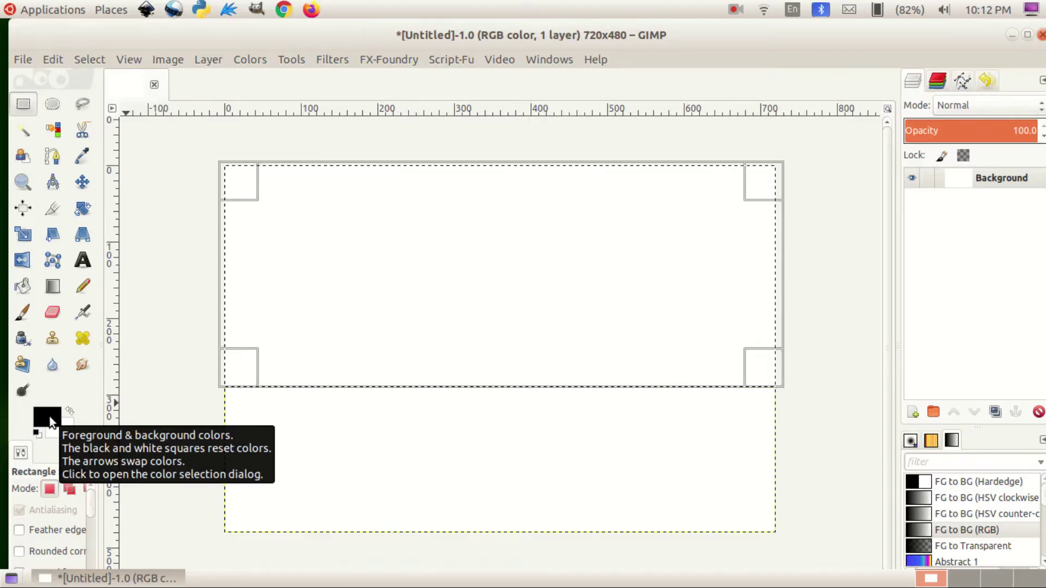
- Set the foreground color to red (ec0707) and the background color to yellow (ffff1b)
left_click(48, 419)
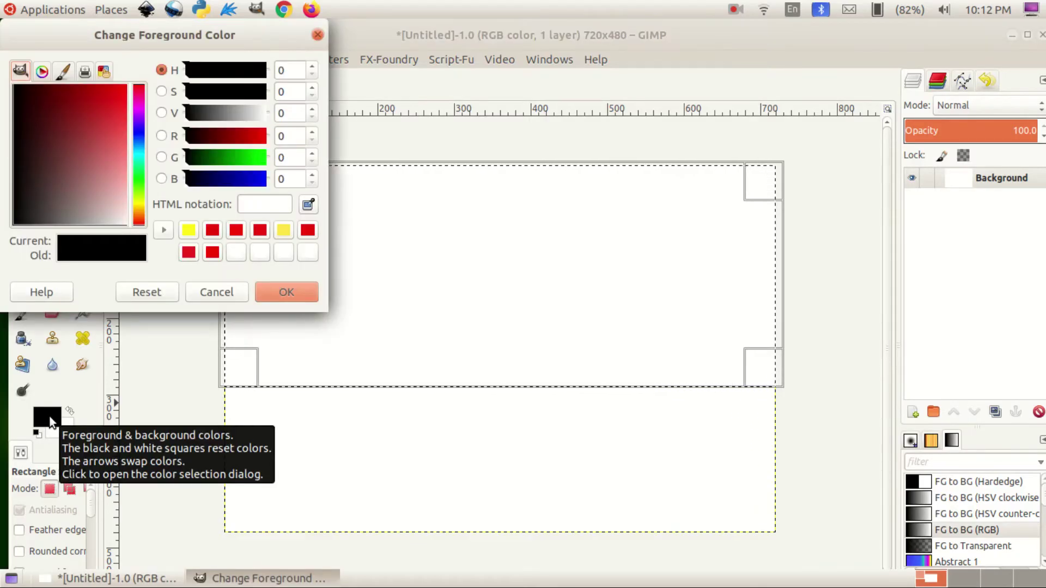
left_click(117, 88)
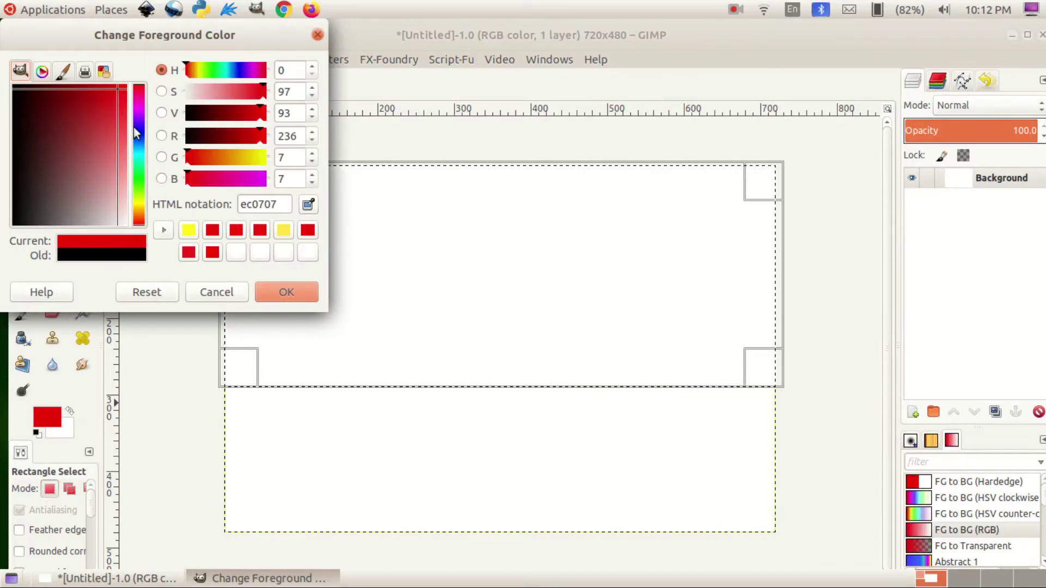
left_click(279, 290)
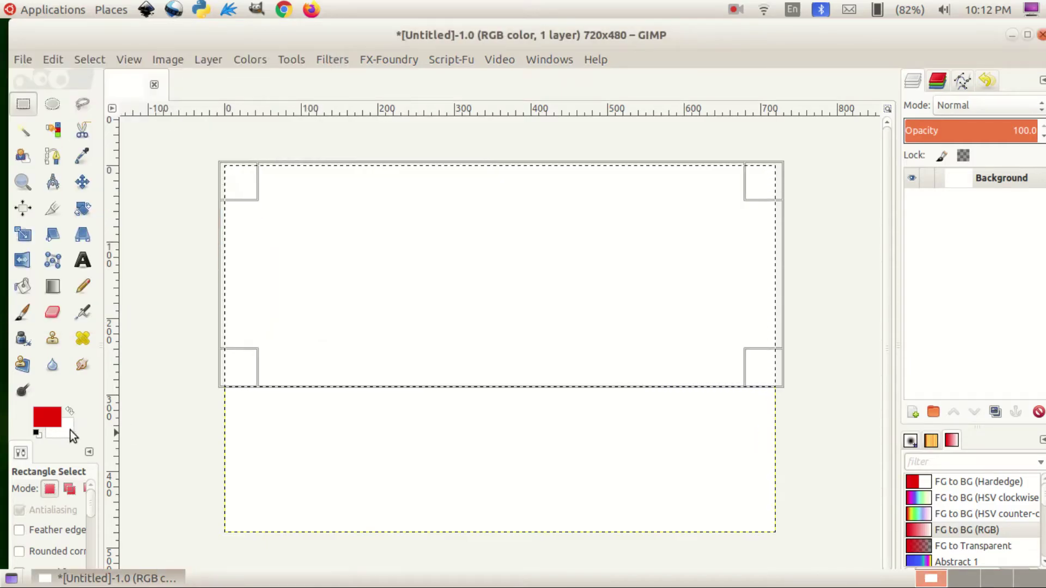
left_click(70, 430)
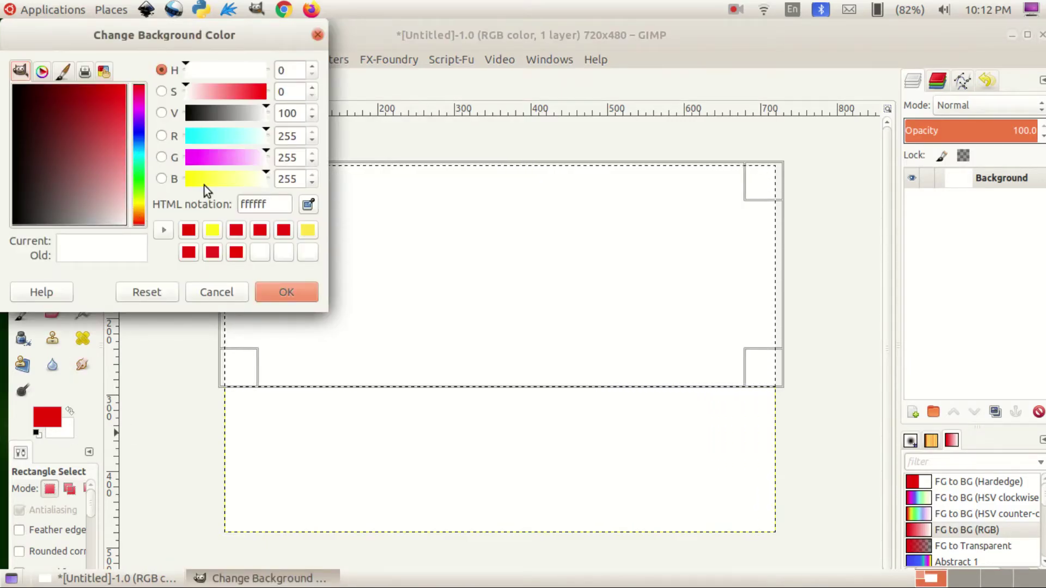
left_click(210, 229)
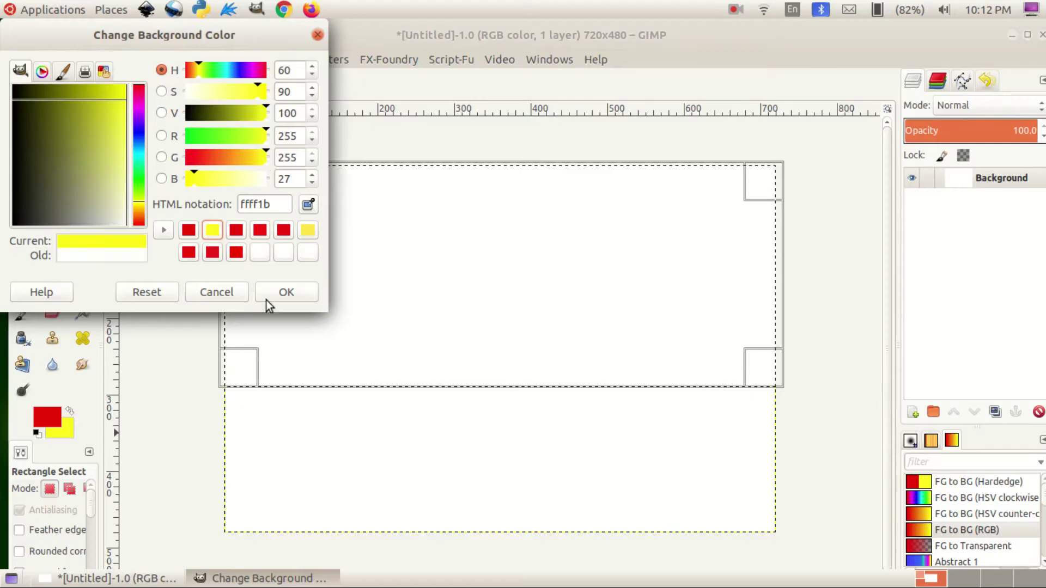
left_click(294, 295)
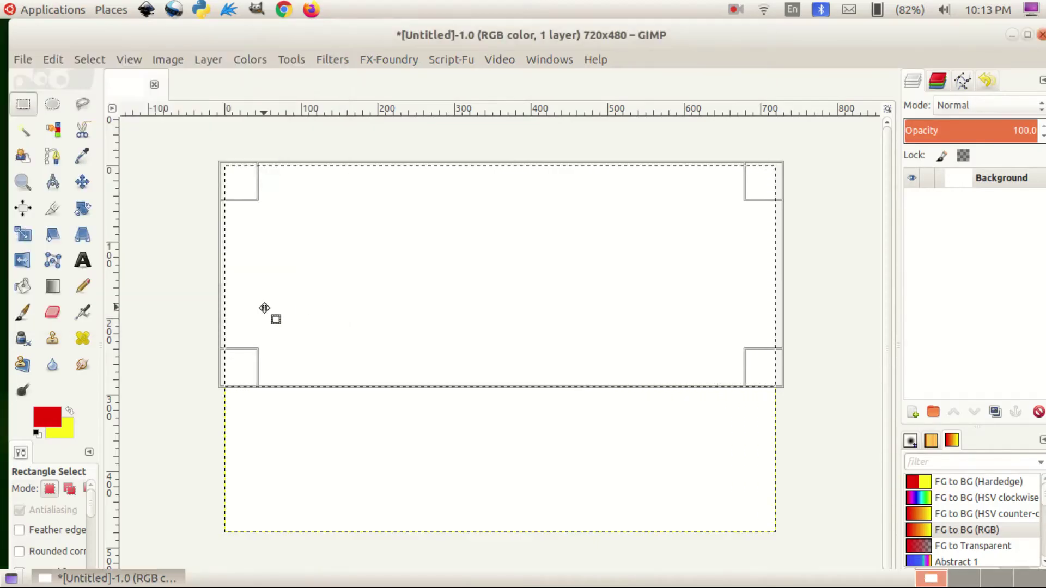
- Fill the upper selection with a downward red-to-yellow gradient, and invert the selection to fill the lower area with the same gradient running upward
left_click(51, 287)
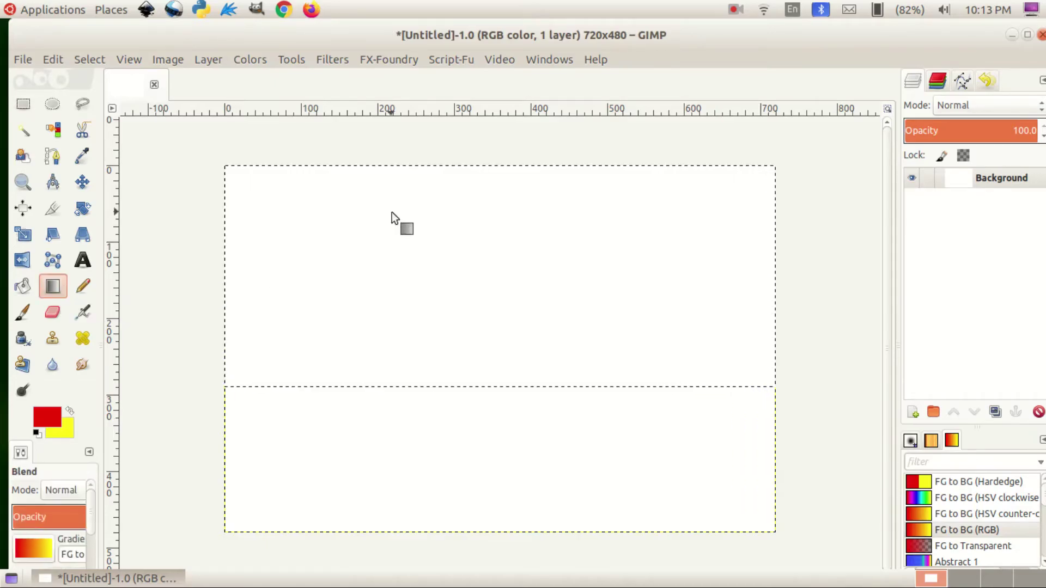
left_click_drag(477, 164, 480, 388)
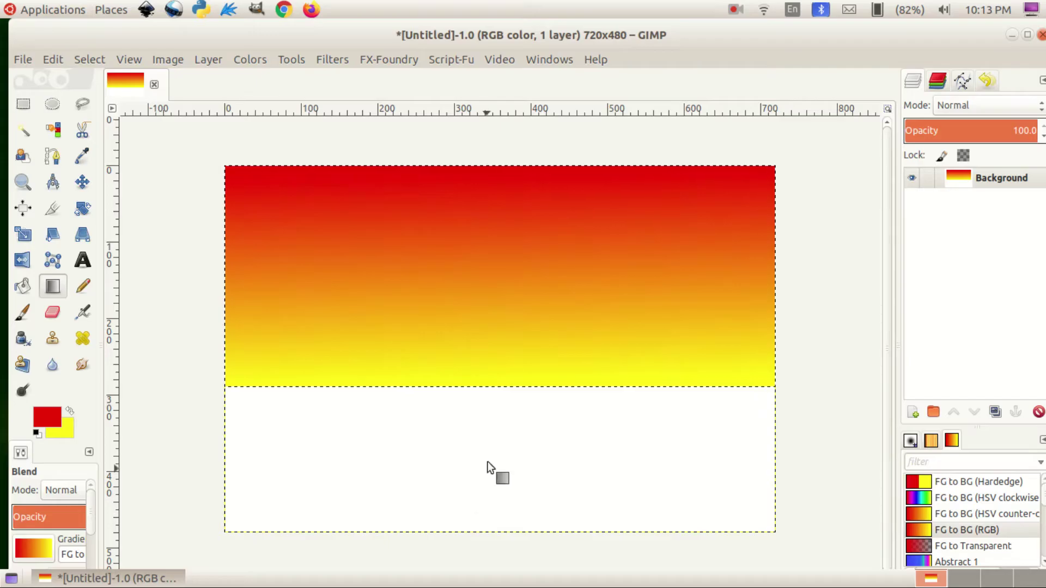
left_click(87, 64)
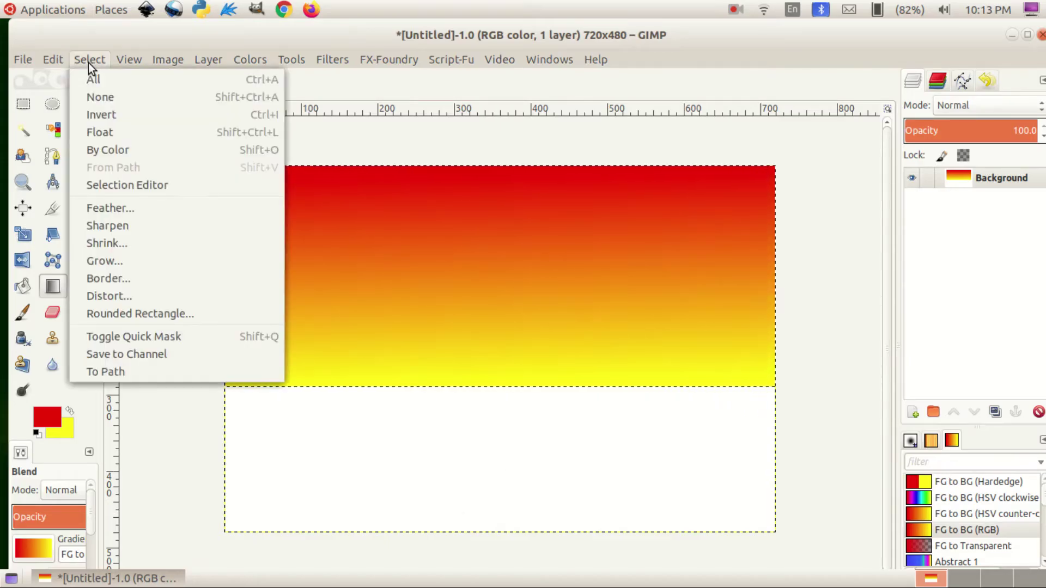
left_click(98, 113)
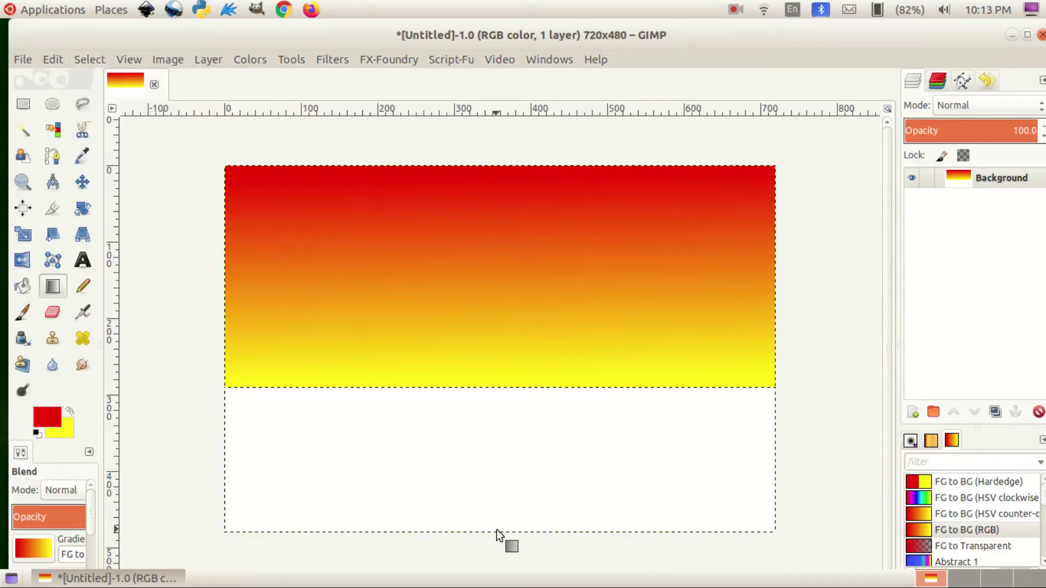
left_click_drag(477, 531, 489, 375)
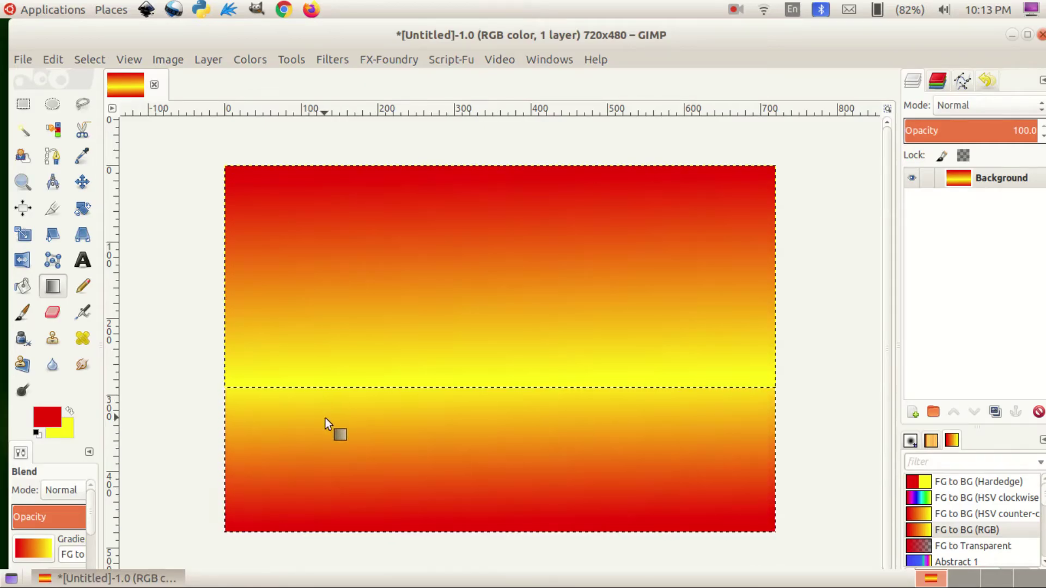
- Add a transparent 720 × 480 px layer named "sun" above the Background layer
left_click(995, 173)
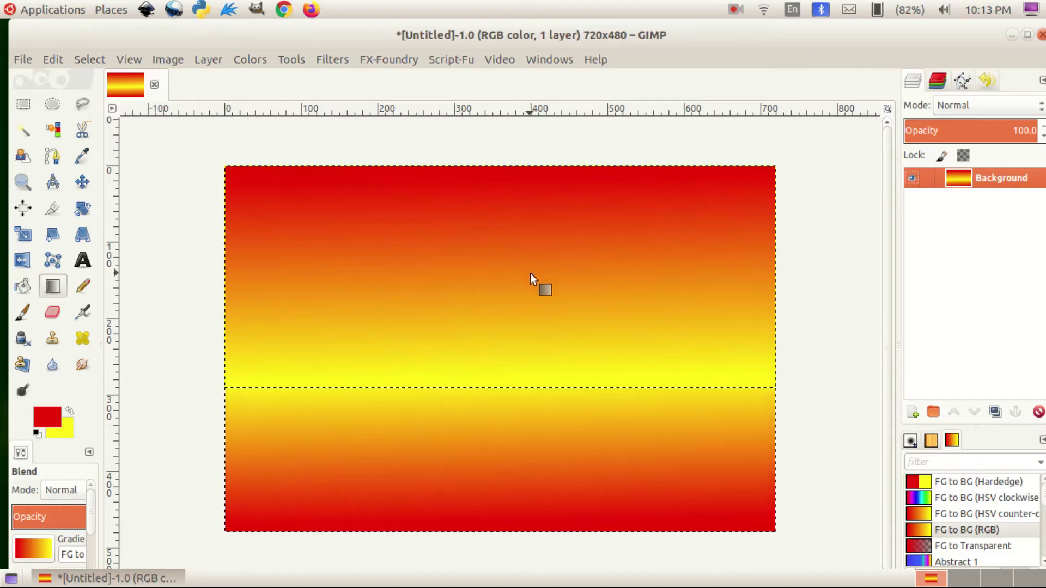
left_click(207, 60)
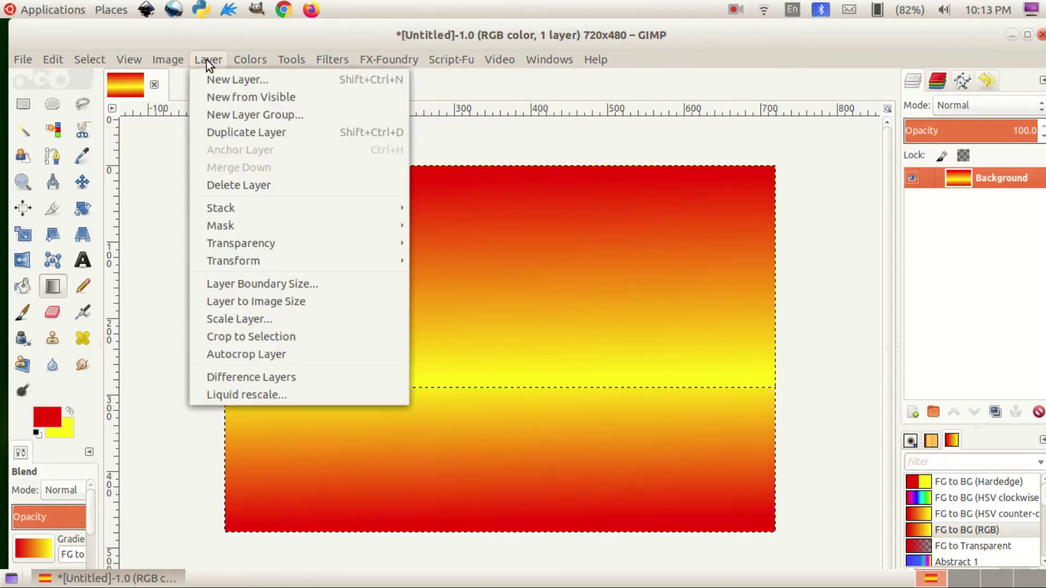
left_click(216, 75)
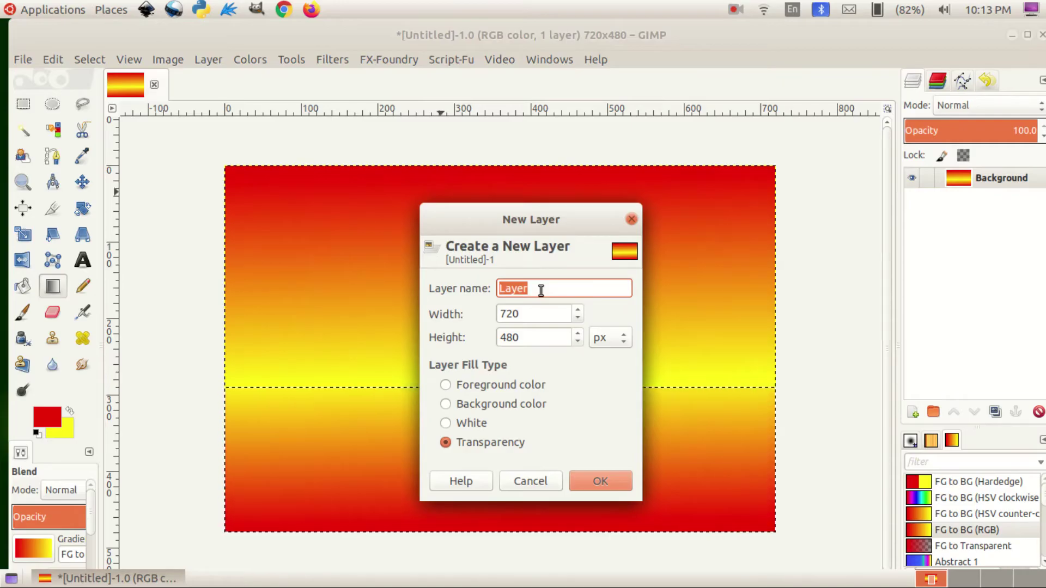
type("sun")
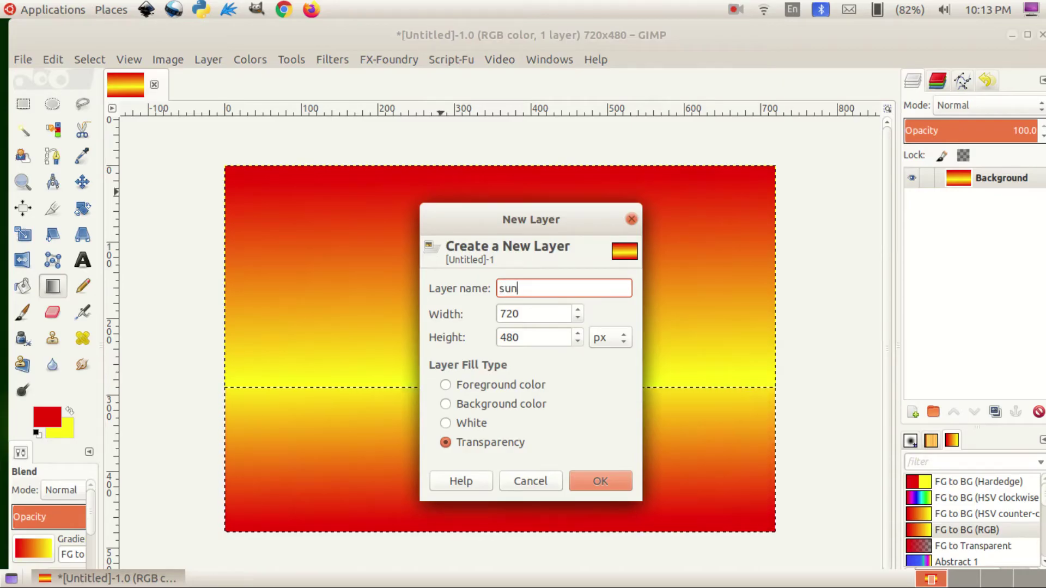
left_click(601, 479)
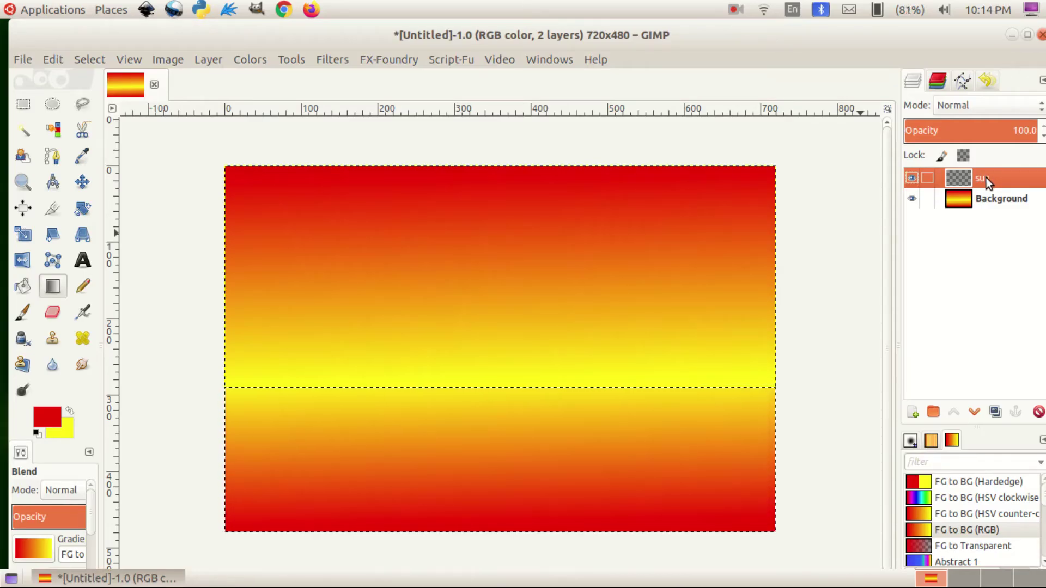
- On the sun layer, draw a circular selection about 60 px wide in the upper middle, with the ellipse's aspect ratio fixed at 1:1
left_click_drag(986, 177, 51, 107)
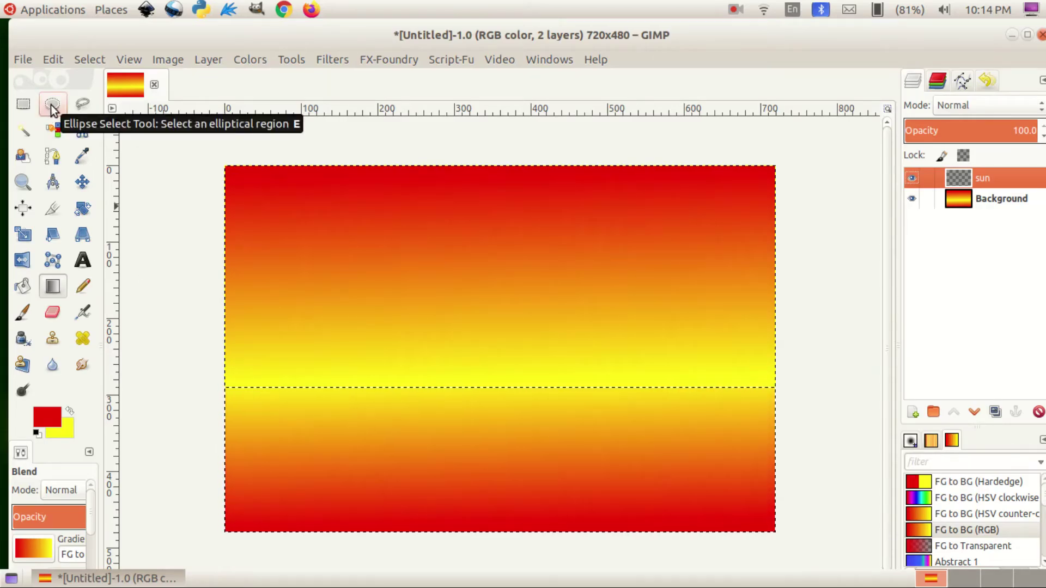
left_click(51, 107)
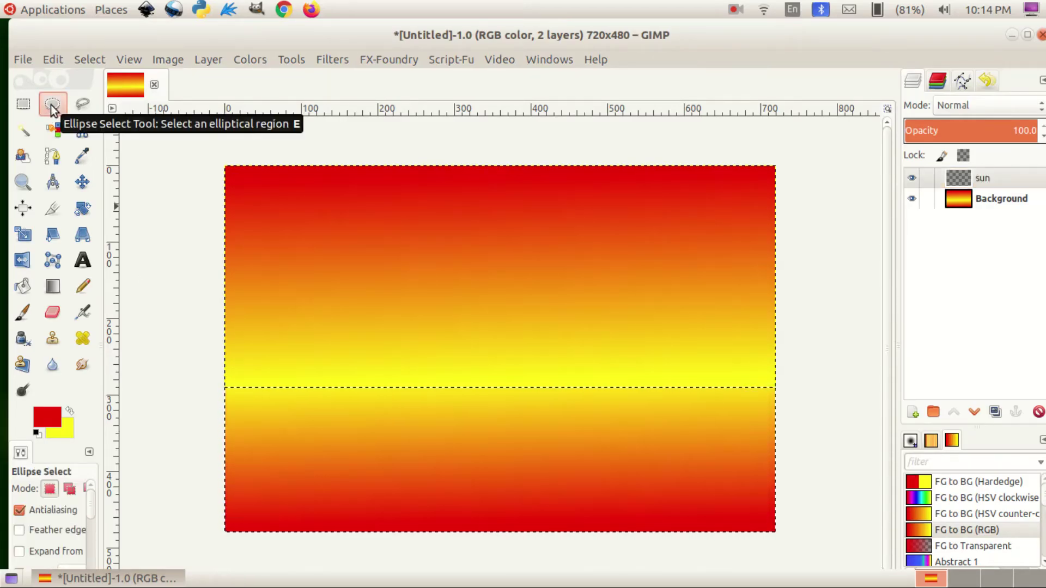
left_click(18, 511)
left_click_drag(89, 504, 90, 525)
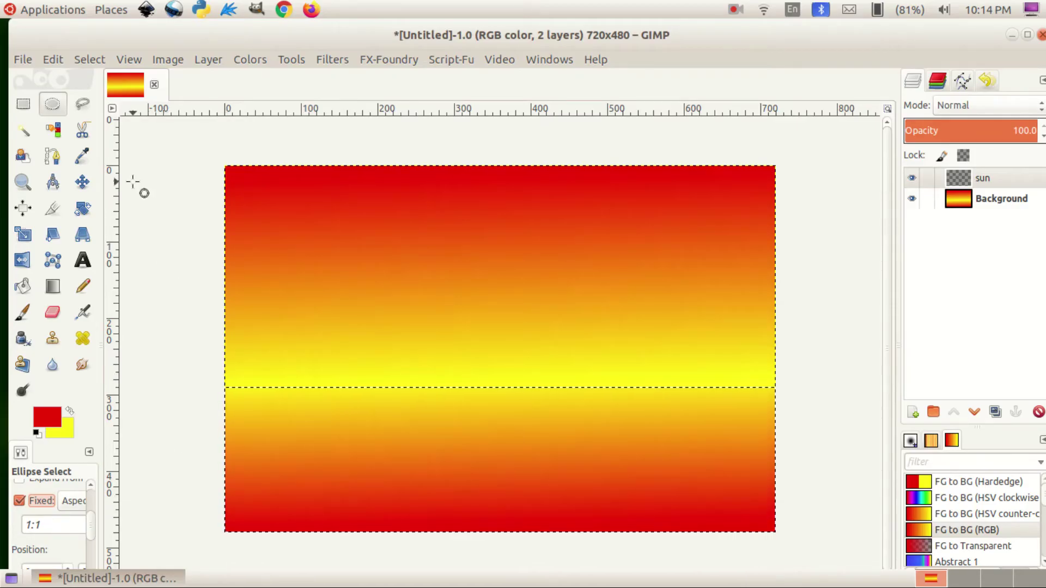
left_click(1000, 177)
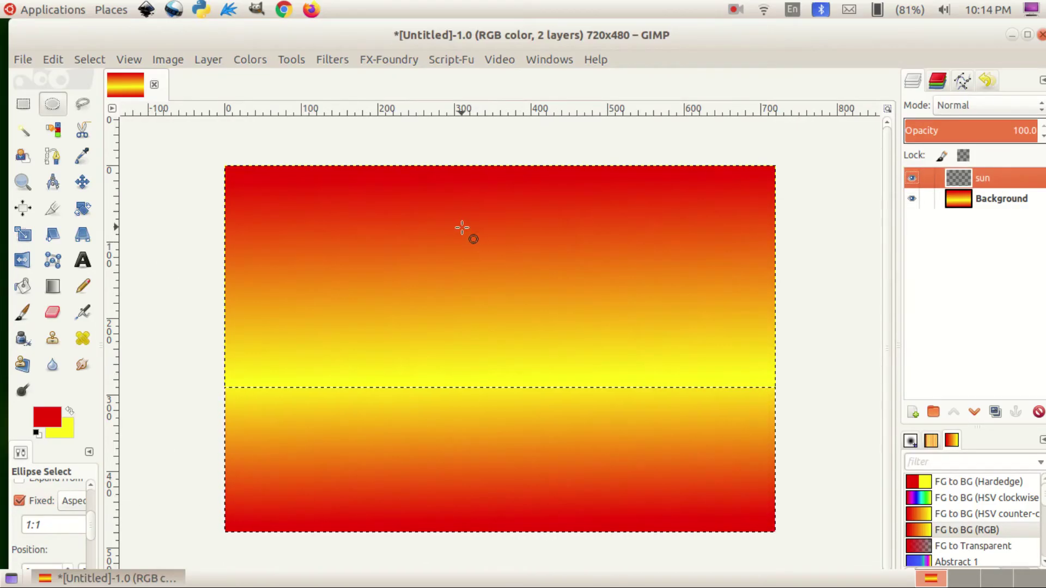
left_click_drag(458, 231, 503, 277)
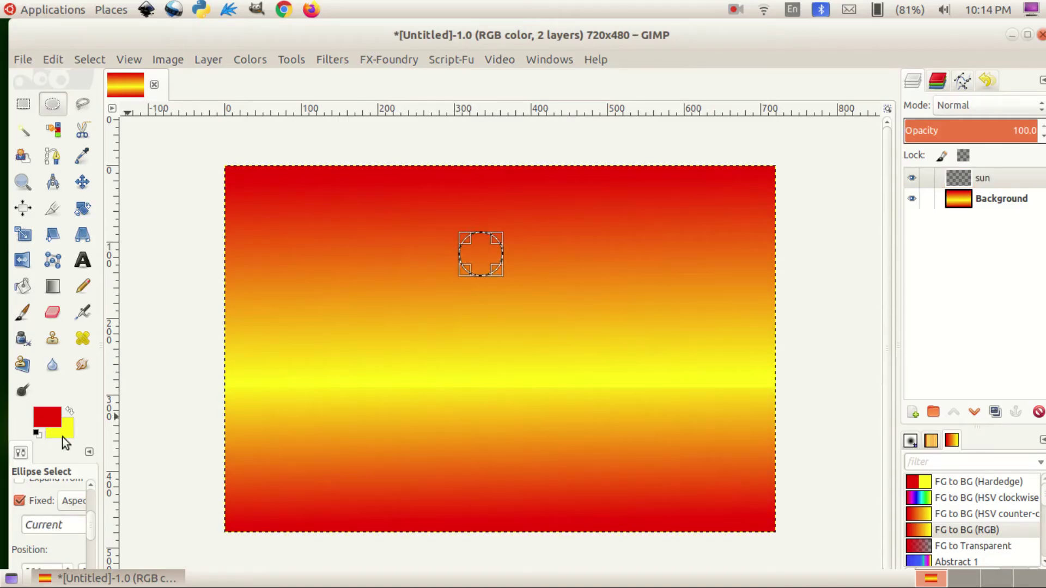
- Swap the foreground and background colors and bucket-fill the circular selection with yellow
left_click(70, 409)
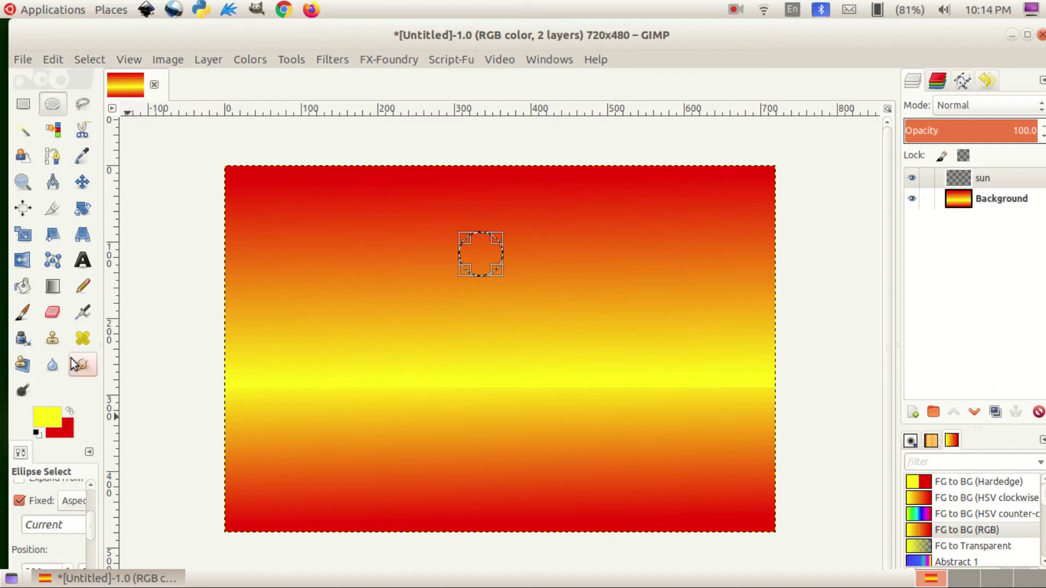
left_click(23, 286)
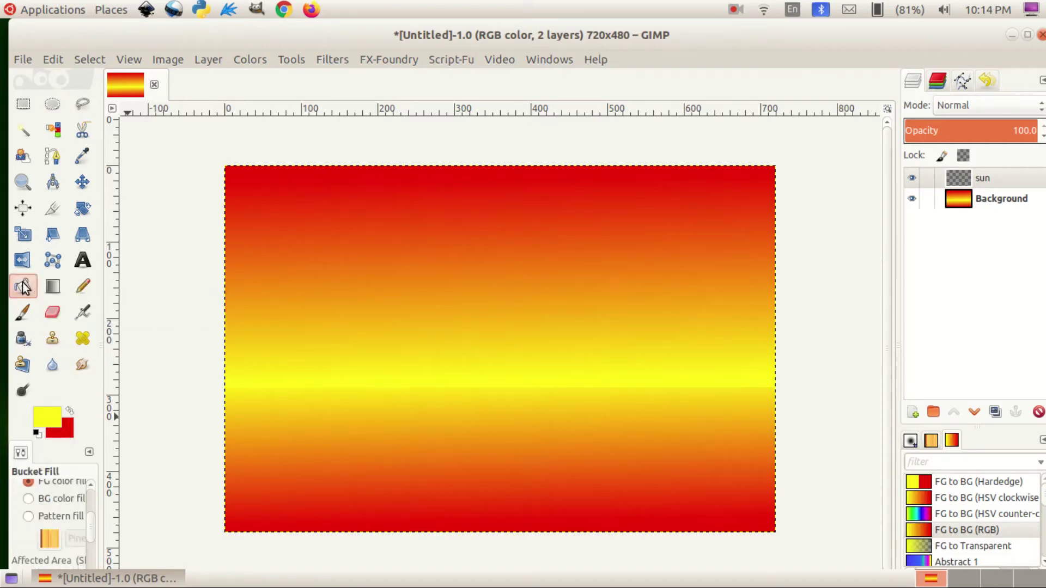
left_click(477, 257)
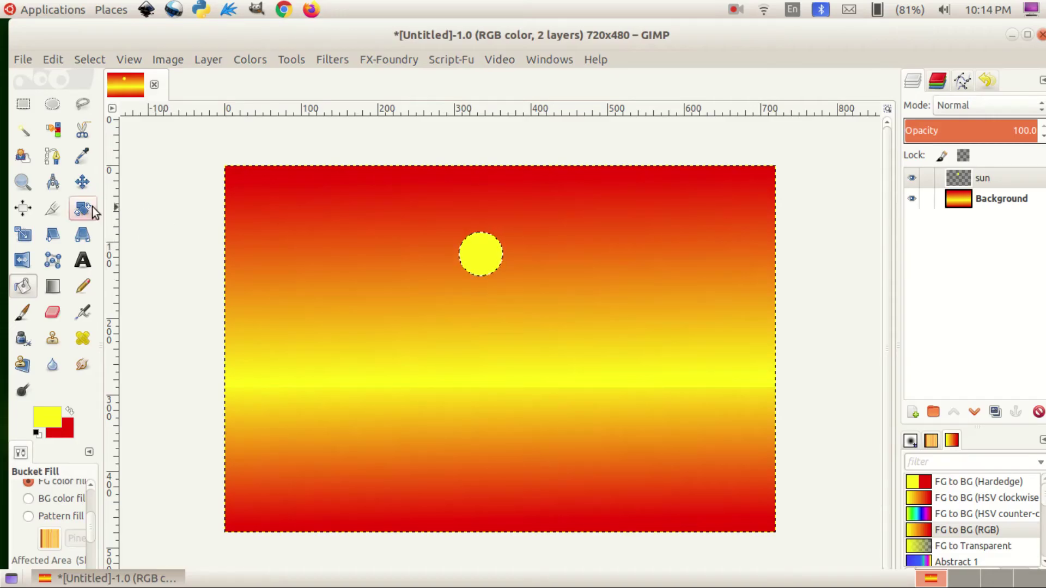
- Move the sun layer slightly to the right and up on the canvas, and remove the circular selection
left_click(54, 210)
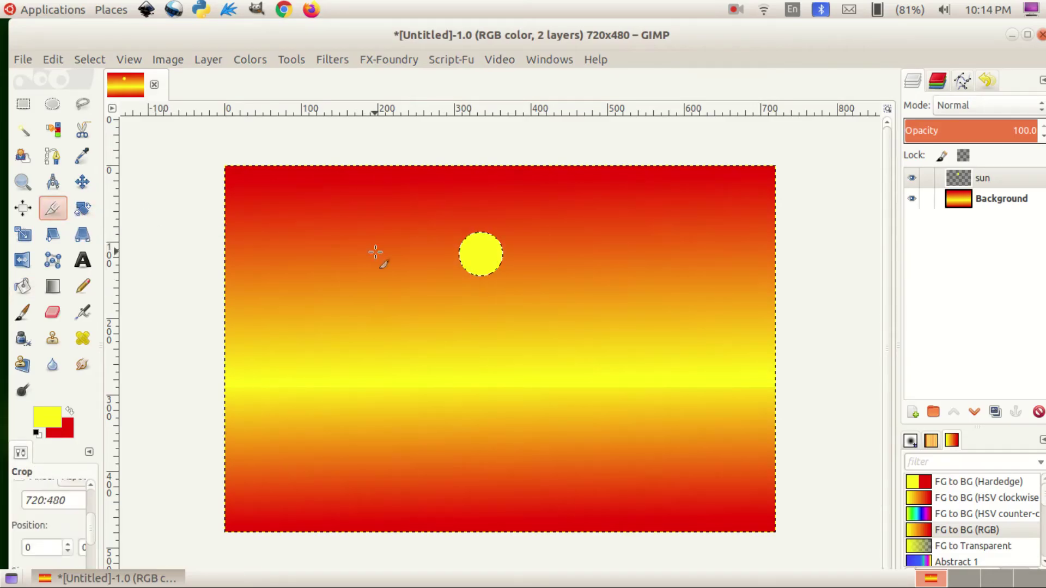
left_click_drag(445, 224, 518, 293)
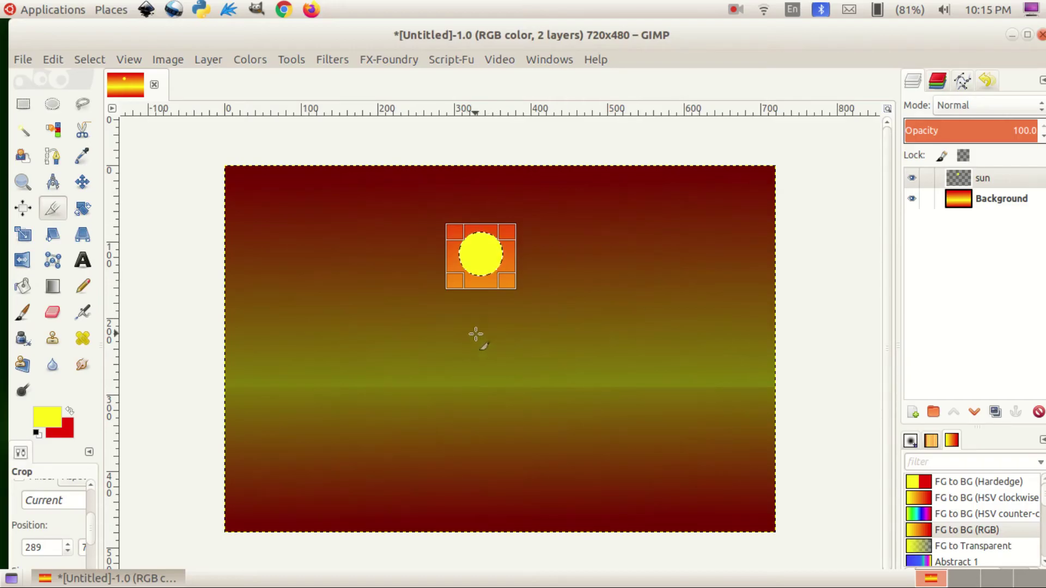
left_click(83, 184)
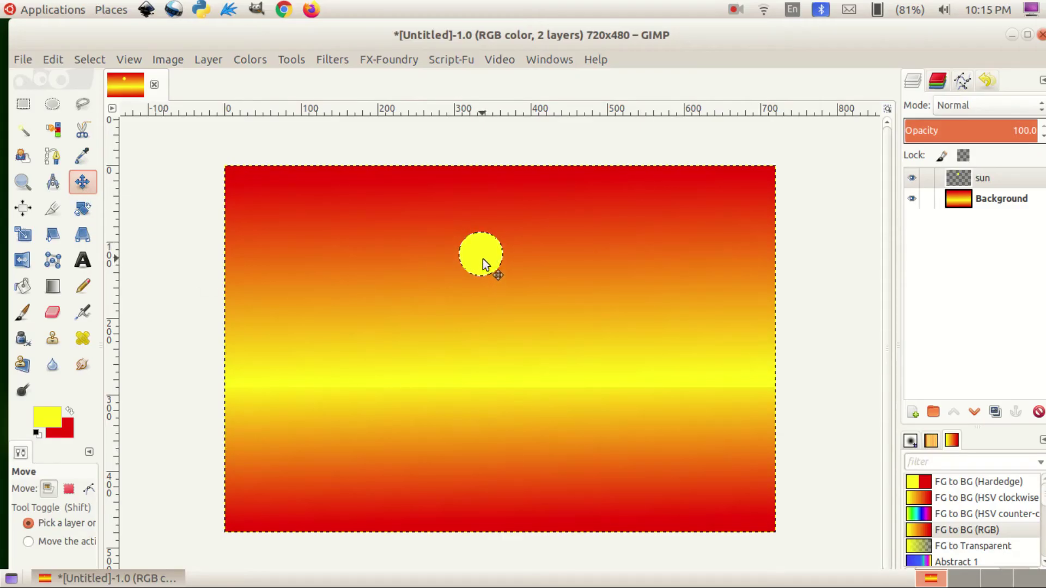
mouse_move(483, 259)
left_mouse_down()
mouse_move(450, 271)
mouse_move(458, 304)
mouse_move(524, 300)
mouse_move(505, 253)
mouse_move(436, 235)
mouse_move(528, 226)
mouse_move(478, 260)
mouse_move(488, 257)
left_mouse_up()
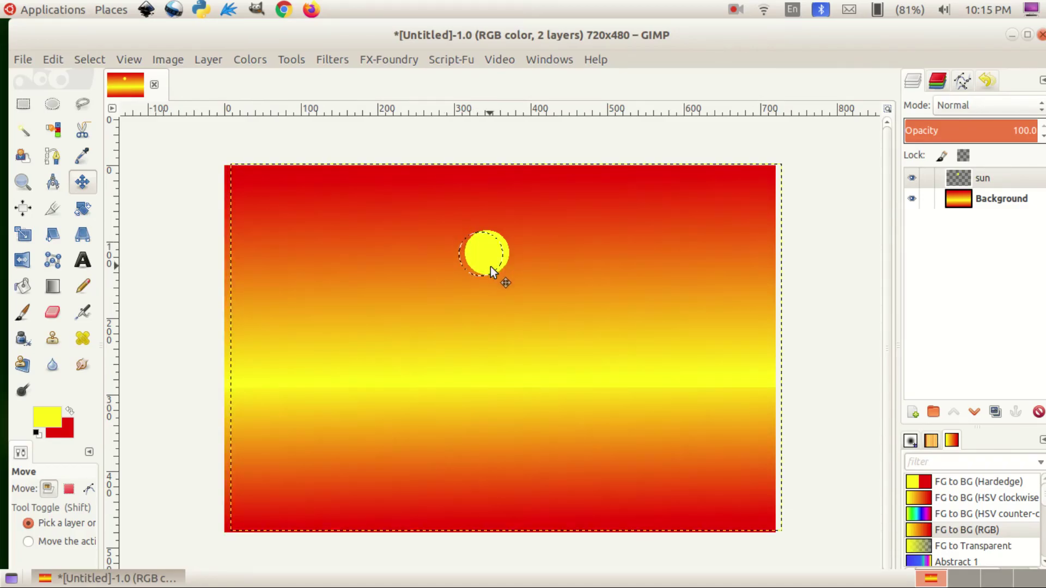
left_click(88, 59)
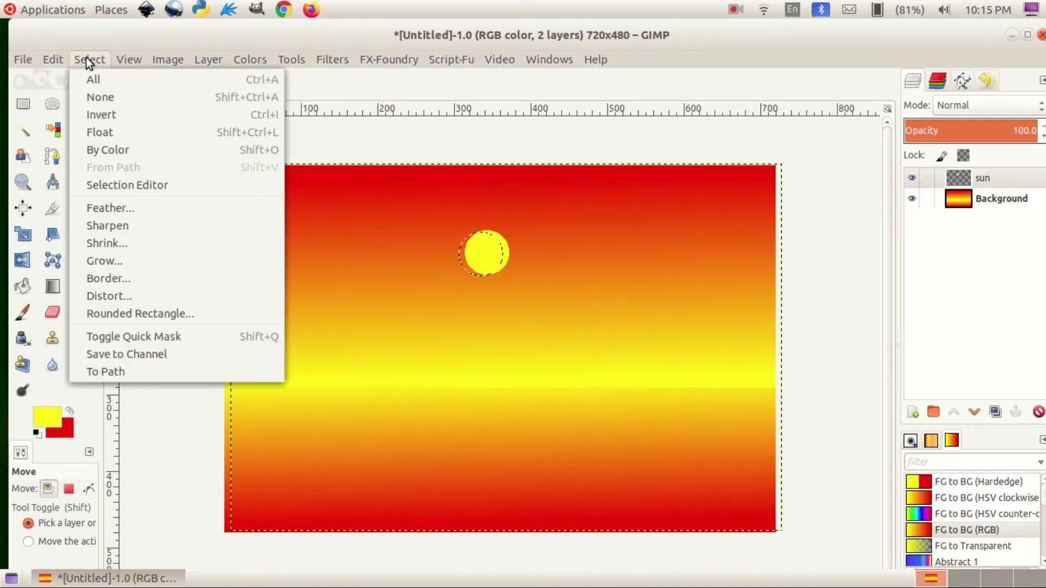
left_click(97, 101)
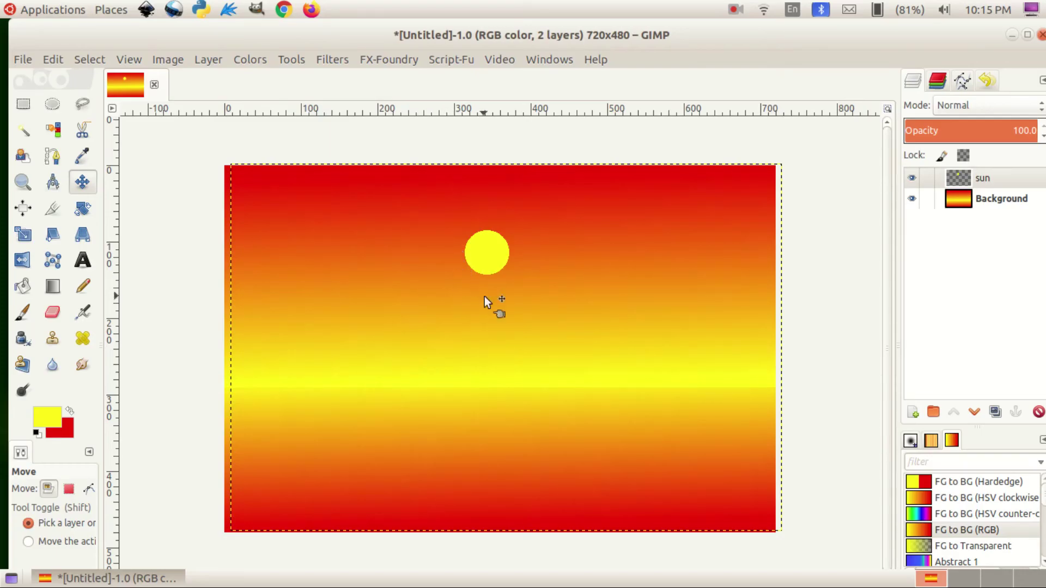
- Save the image in the Desktop folder under the file name bg.xcf
left_click(23, 61)
left_click(45, 193)
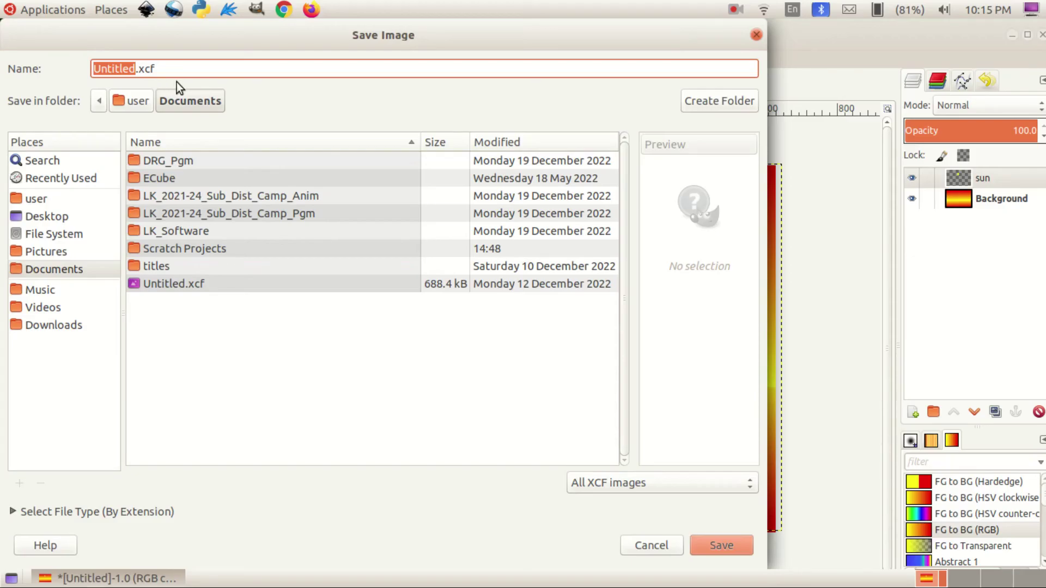
type("bg")
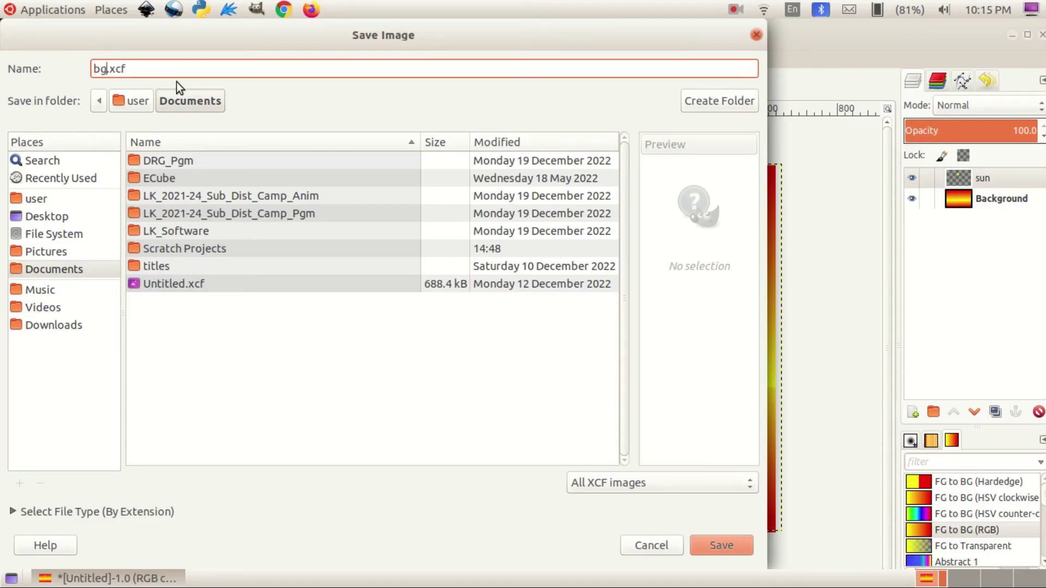
left_click(61, 216)
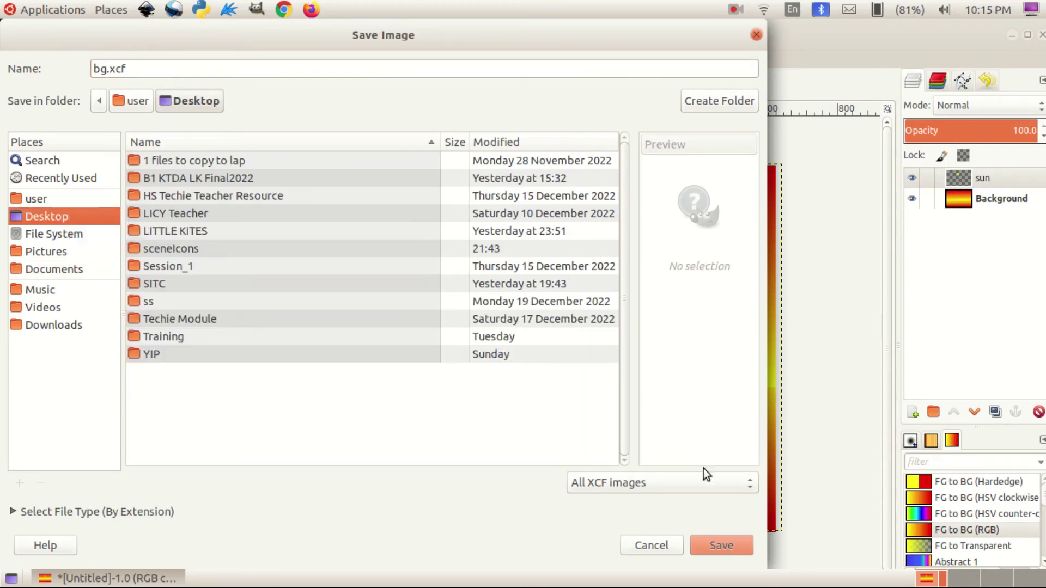
left_click(721, 550)
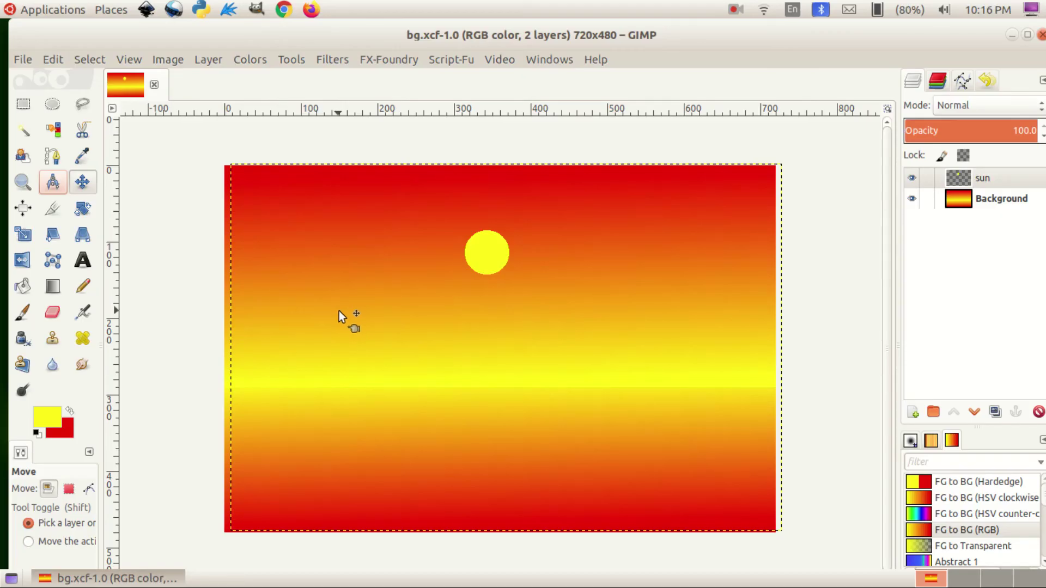
- Export the image to the Desktop as a PNG image named bg.png, keeping the offered PNG options with compression level 9
left_click(21, 58)
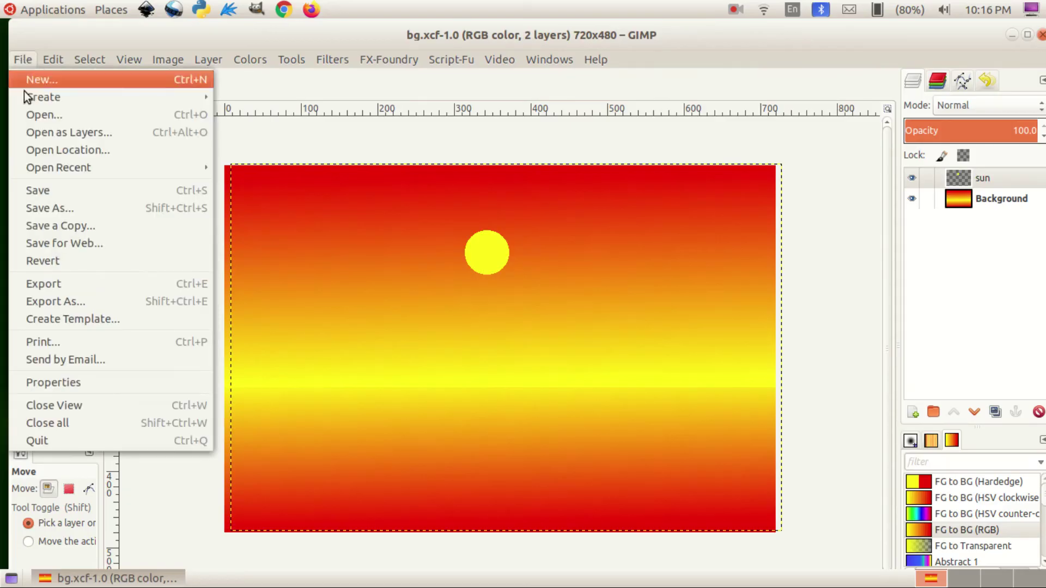
left_click(67, 299)
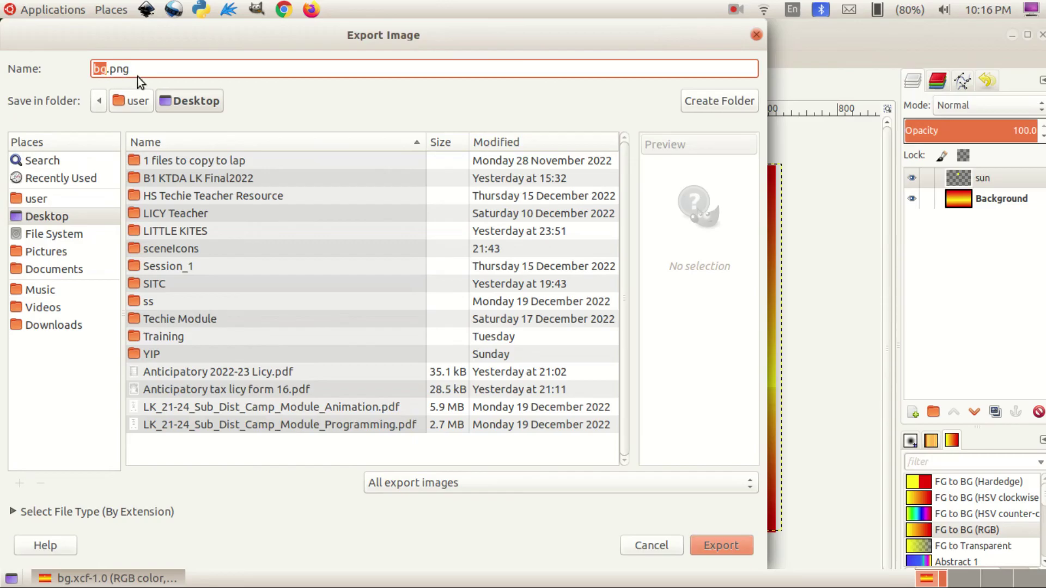
left_click(14, 511)
scroll(74, 463, "down", 3)
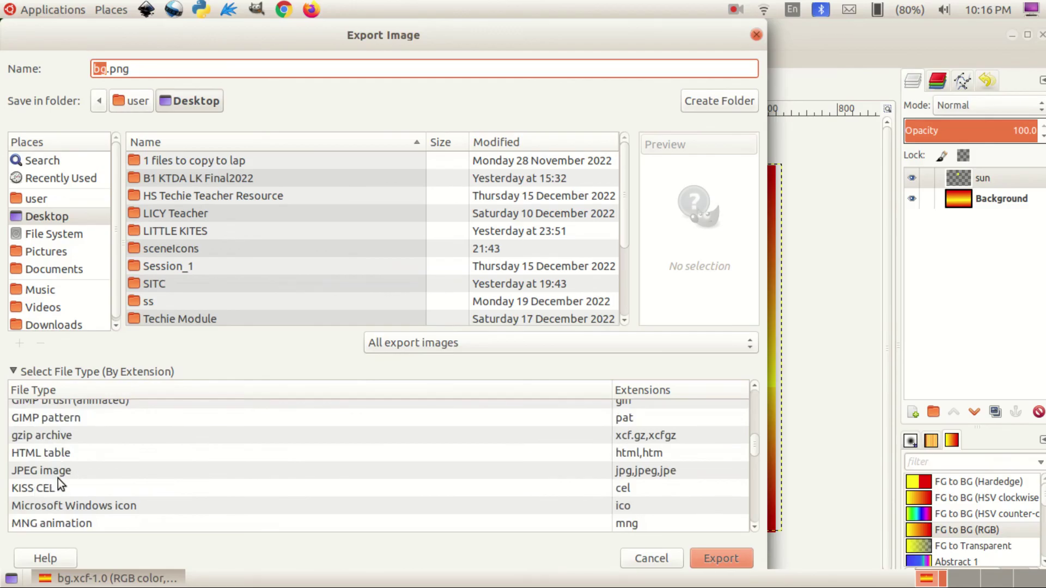
left_click(63, 471)
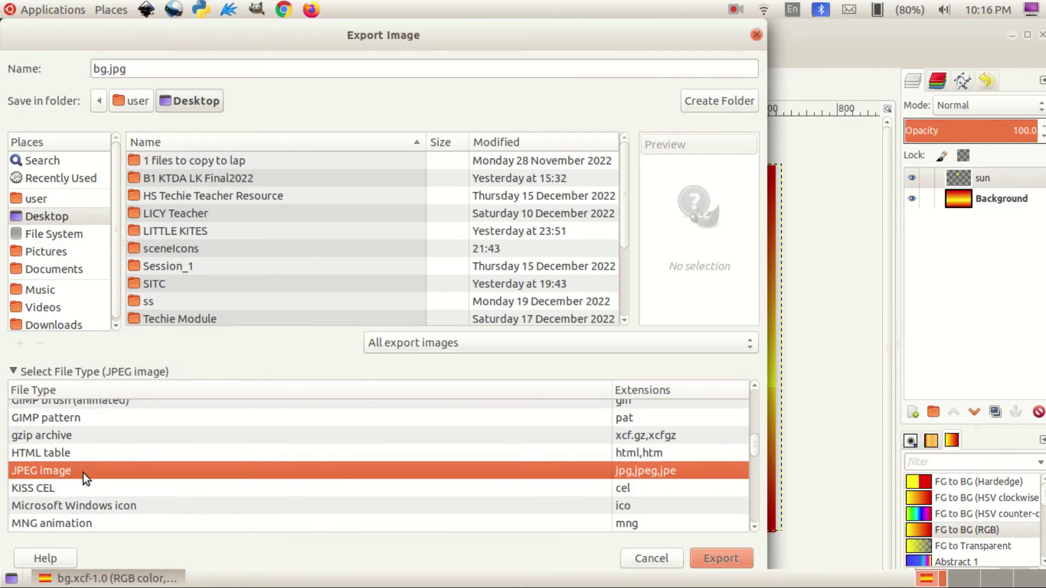
scroll(82, 473, "down", 3)
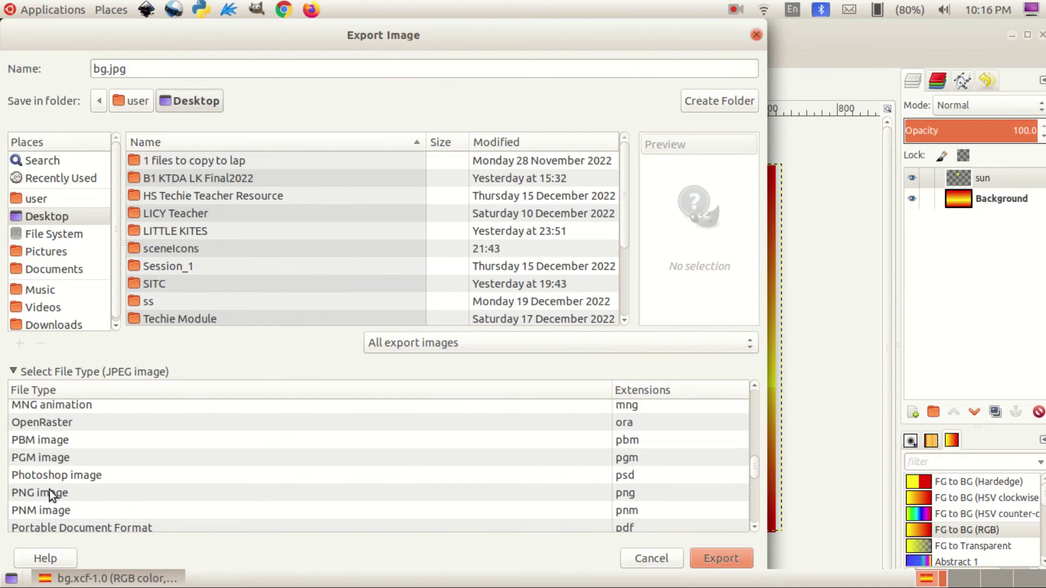
left_click(50, 493)
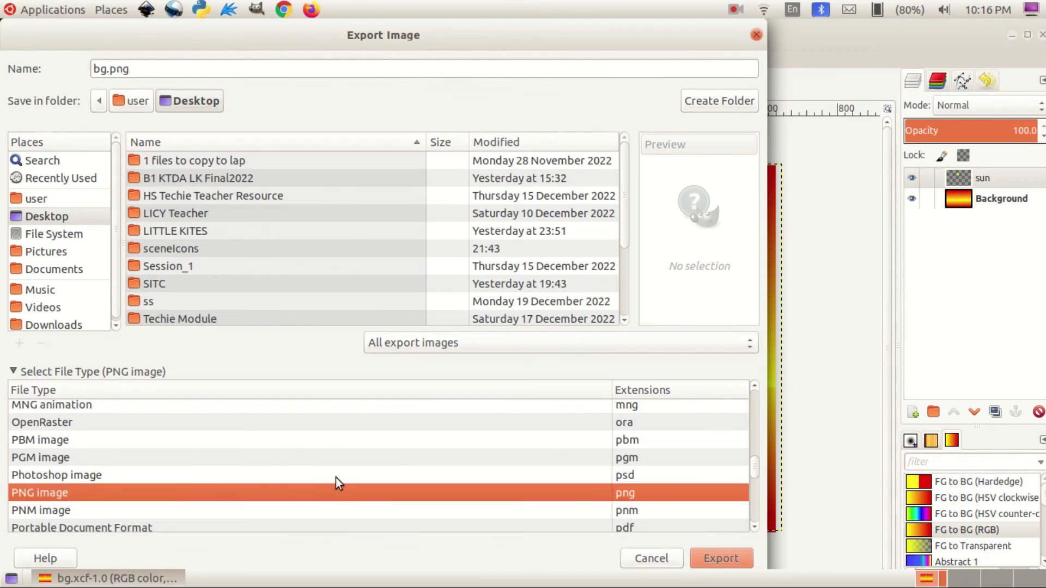
left_click(45, 217)
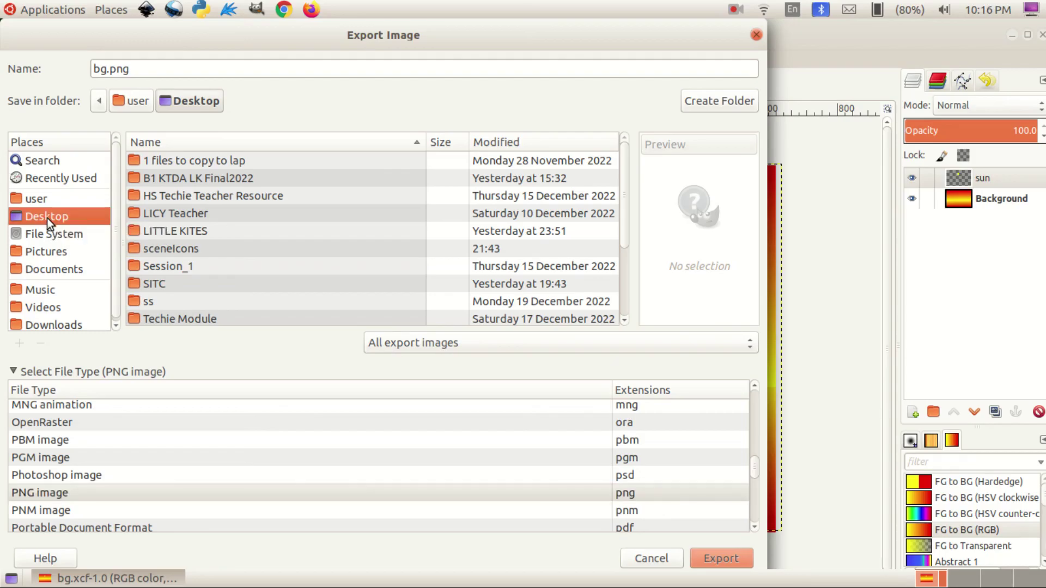
left_click(727, 558)
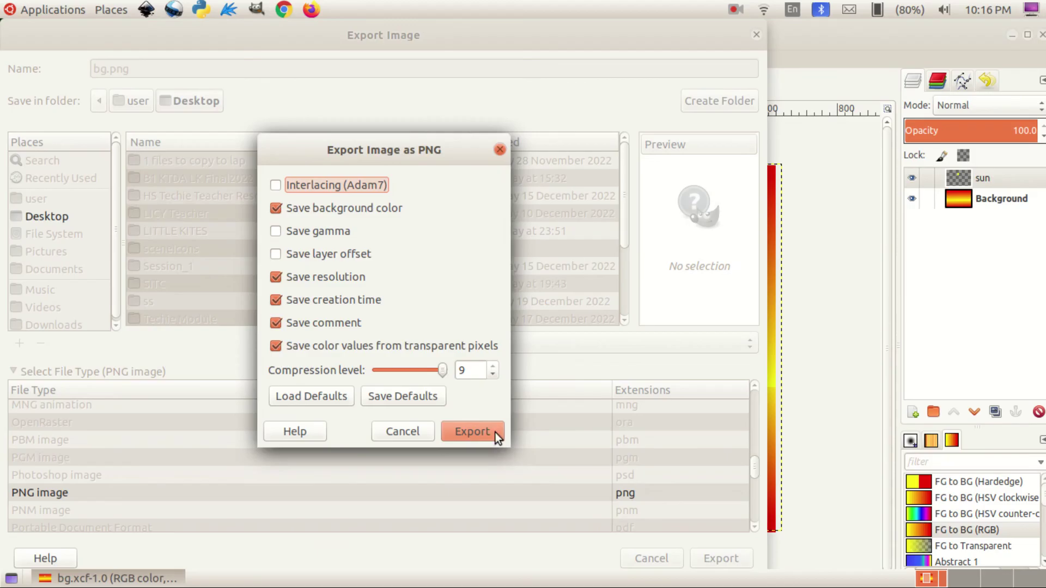
left_click(460, 422)
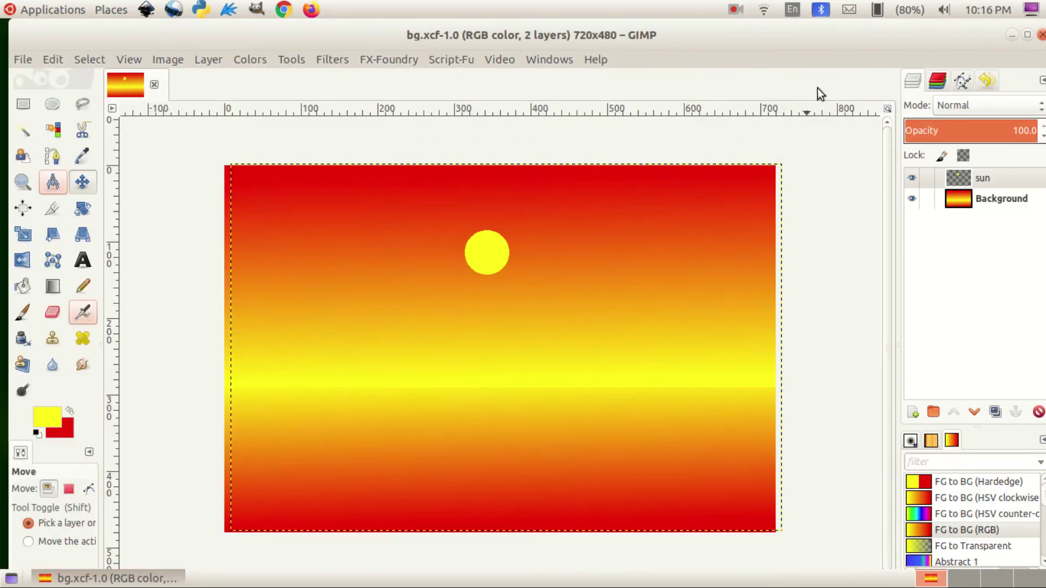
- Minimize GIMP, open the exported bg.png from the desktop in the image viewer, and maximize the viewer window
left_click(1012, 35)
double_click(417, 324)
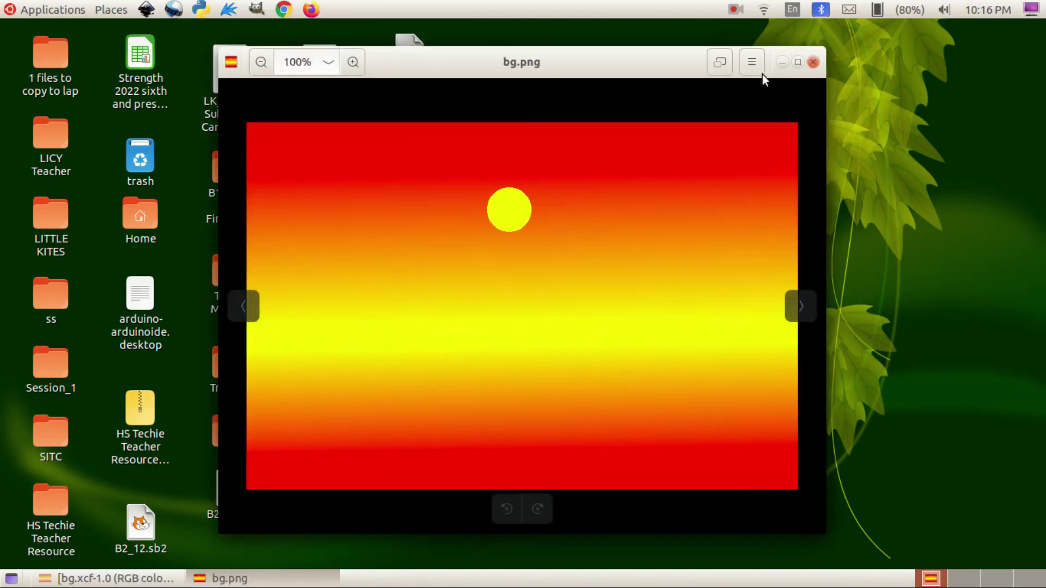
left_click(797, 62)
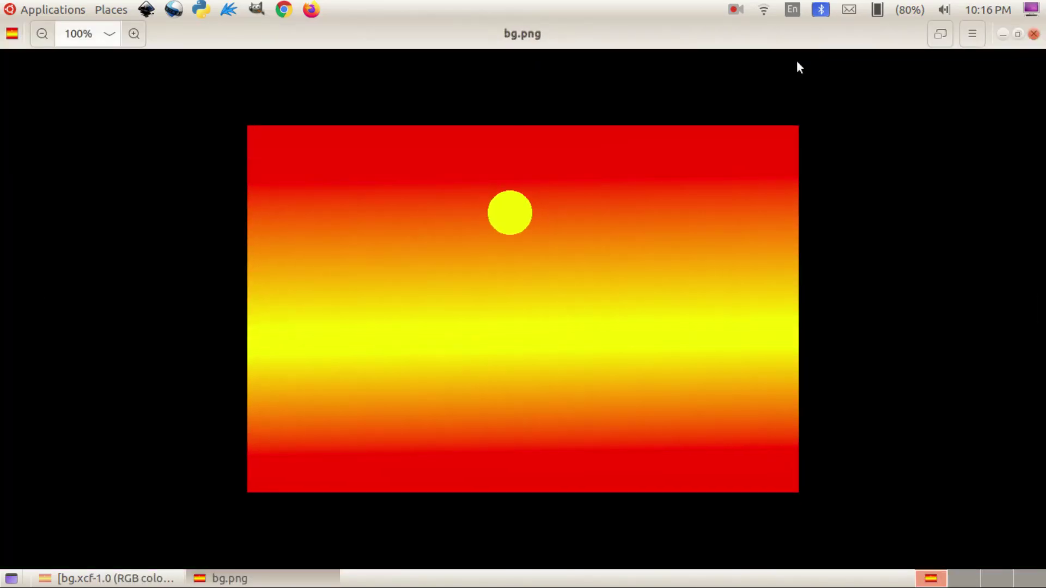